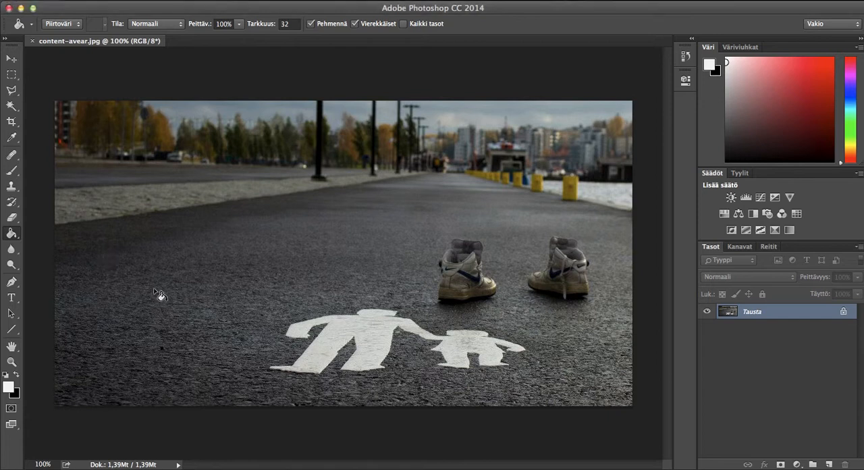
Step: Crop the photo to a 1:1 square containing both painted figures and both shoes, extending the canvas above and below the picture
click(13, 124)
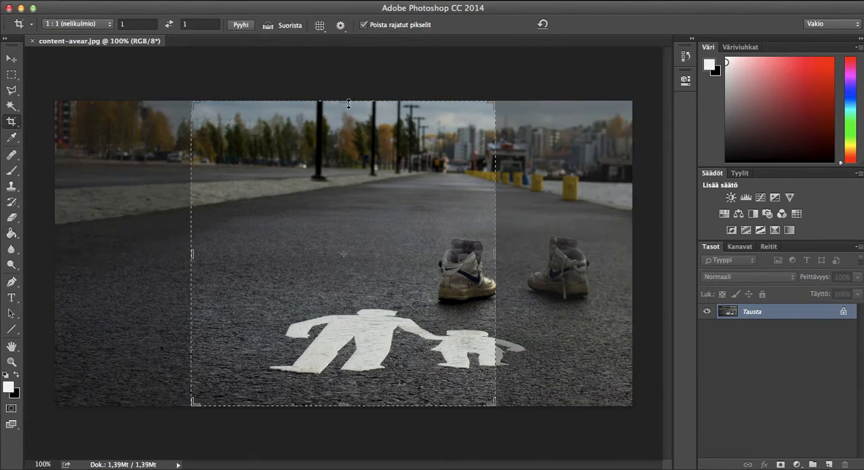
drag(497, 105, 563, 83)
drag(464, 222, 436, 181)
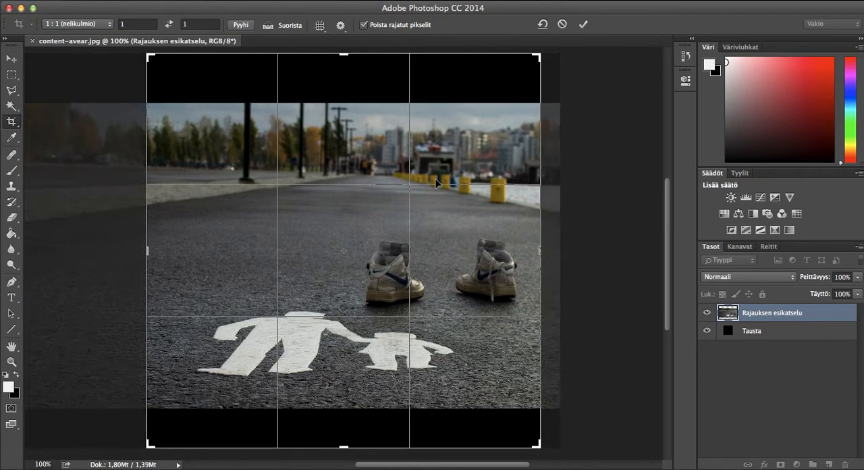
key(Return)
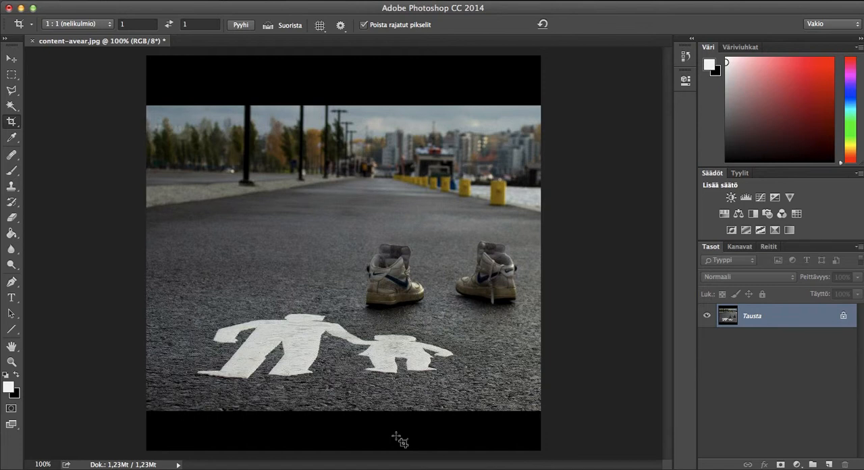
Step: Try to stretch a thin strip of asphalt at the photo's lower edge over the black band with Content-Aware Scale, then deselect
click(15, 77)
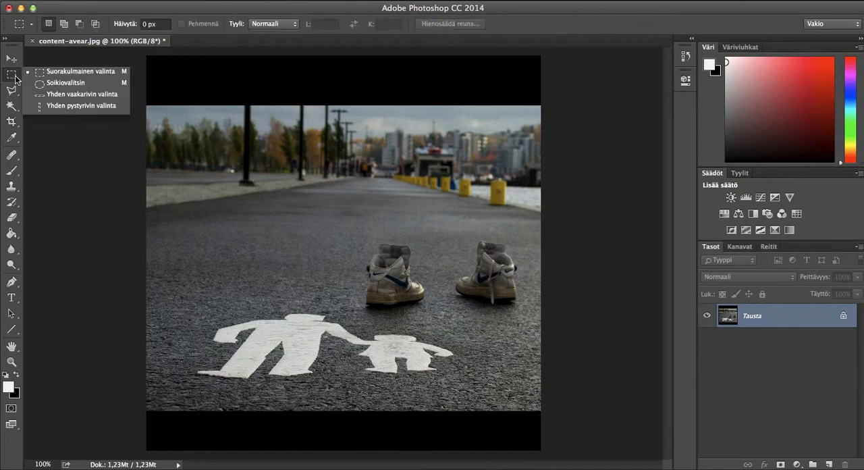
click(54, 73)
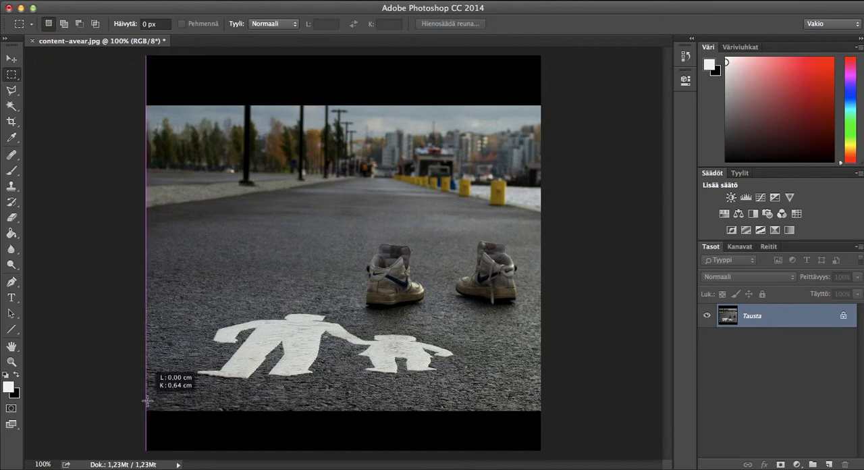
drag(532, 401, 543, 393)
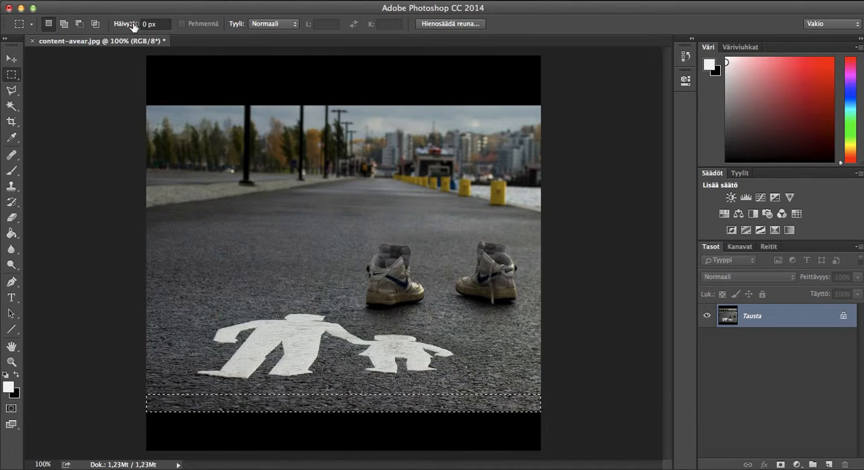
click(143, 0)
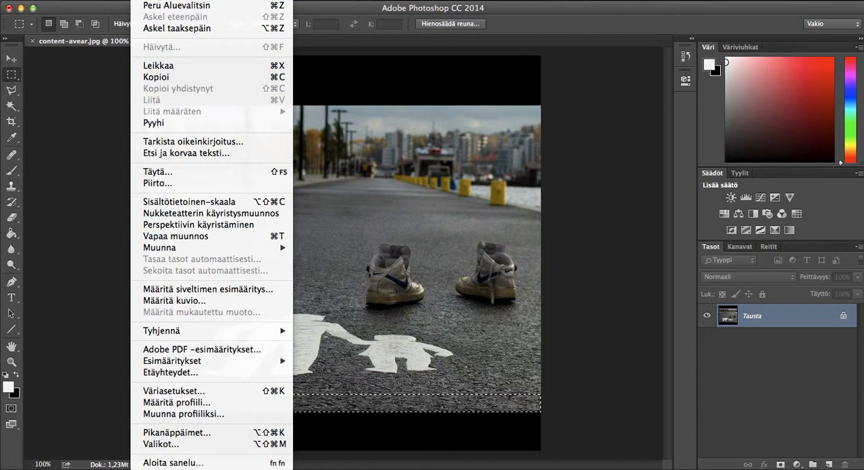
click(180, 201)
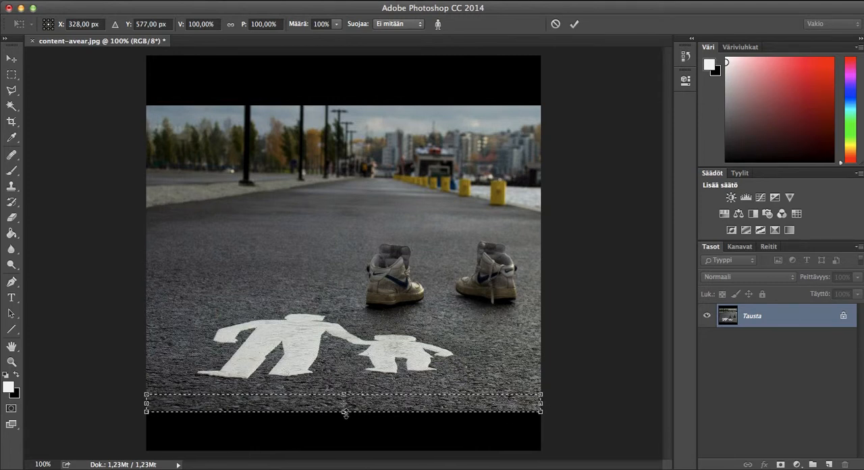
drag(345, 411, 344, 451)
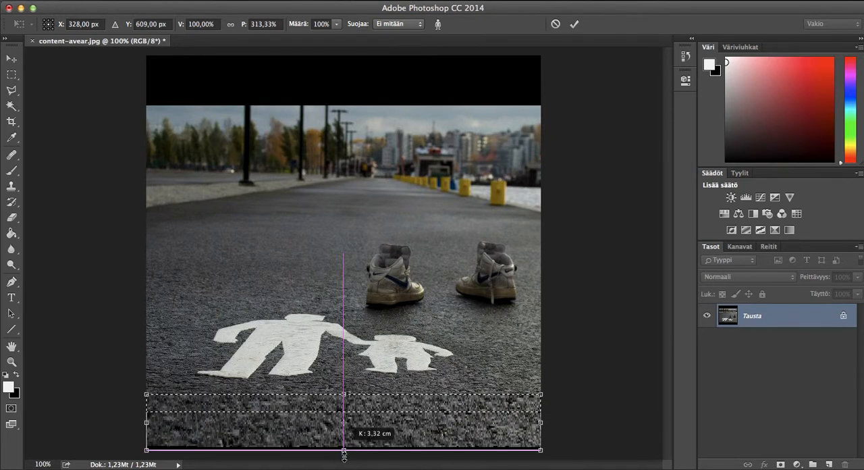
drag(344, 451, 343, 451)
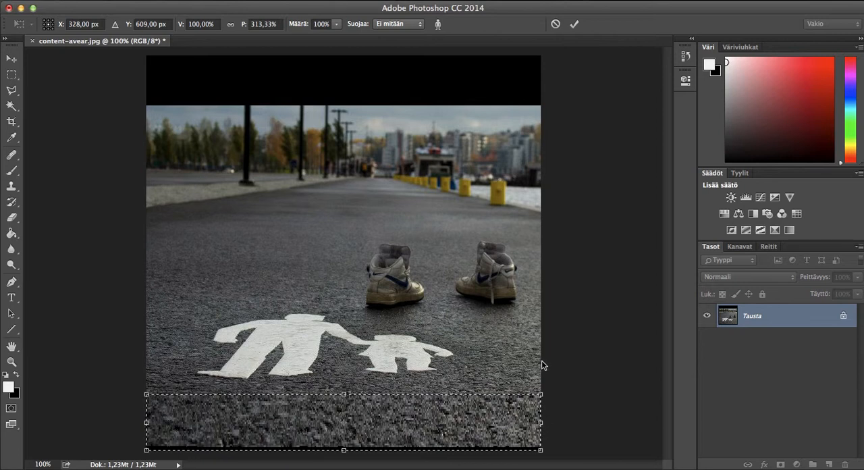
key(Return)
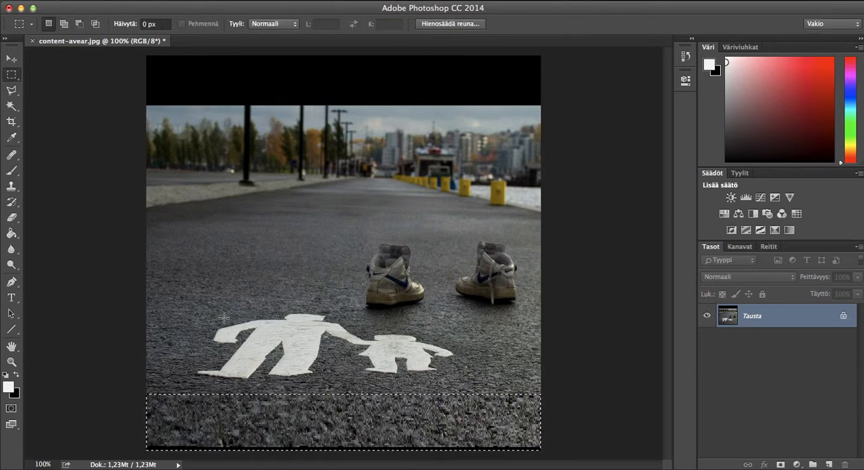
click(120, 131)
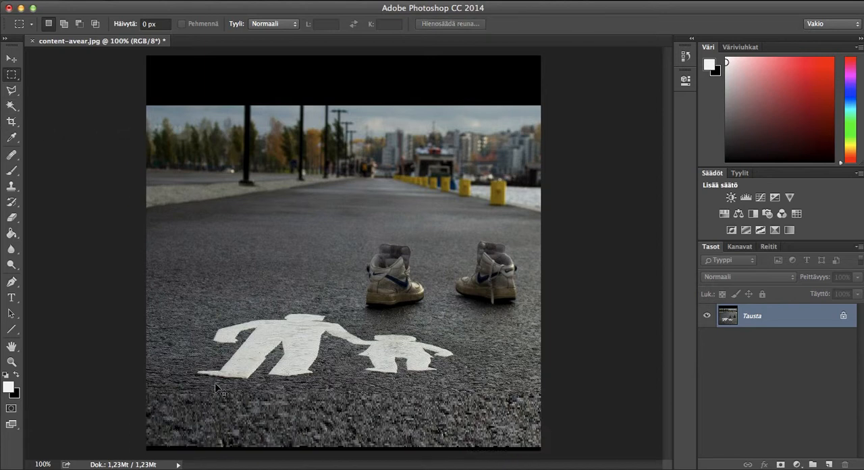
Step: Undo the content-aware scaling of the asphalt strip and clear the strip selection
key(super+z)
key(super+z)
key(super+z)
key(super+z)
key(super+z)
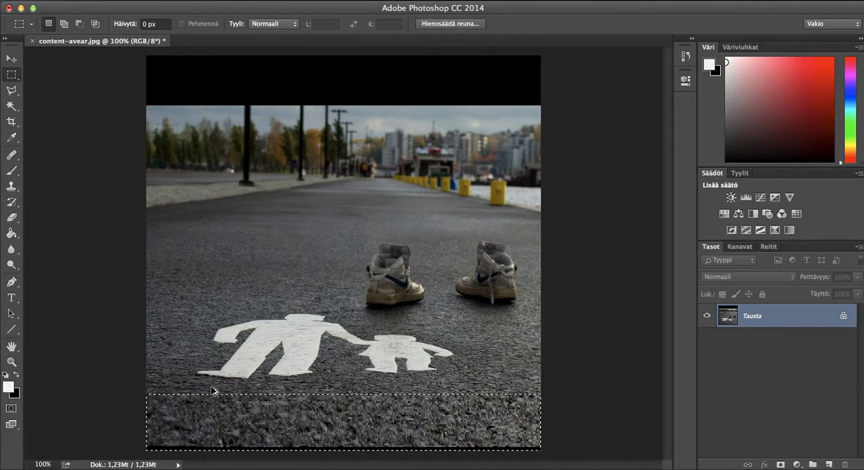
key(super+z)
key(super+d)
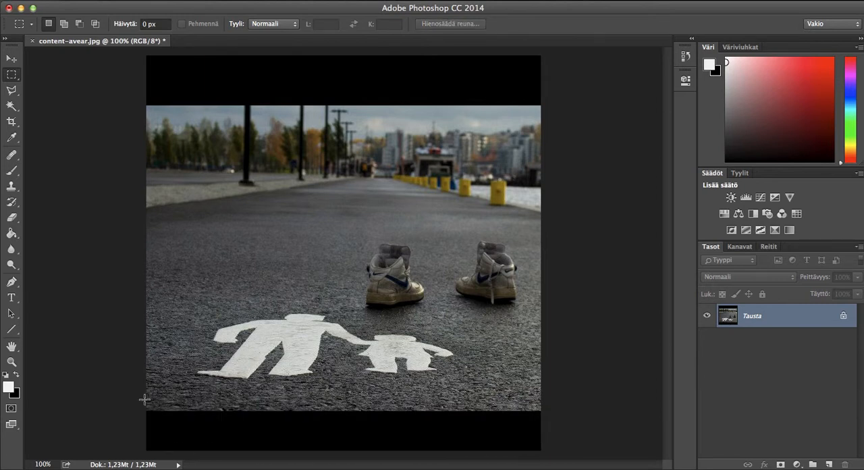
Step: Select a full-width strip of asphalt at the photo's lower edge and stretch it with Content-Aware Scale to about 333% height, past the canvas edge
drag(141, 409, 542, 388)
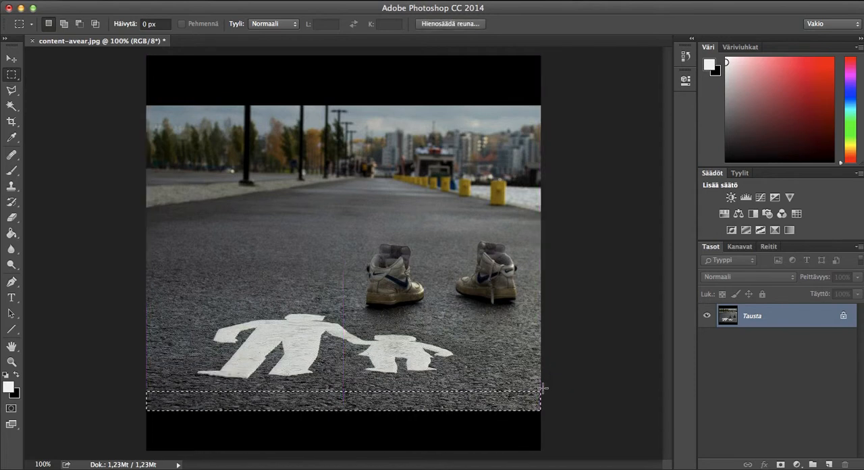
click(165, 2)
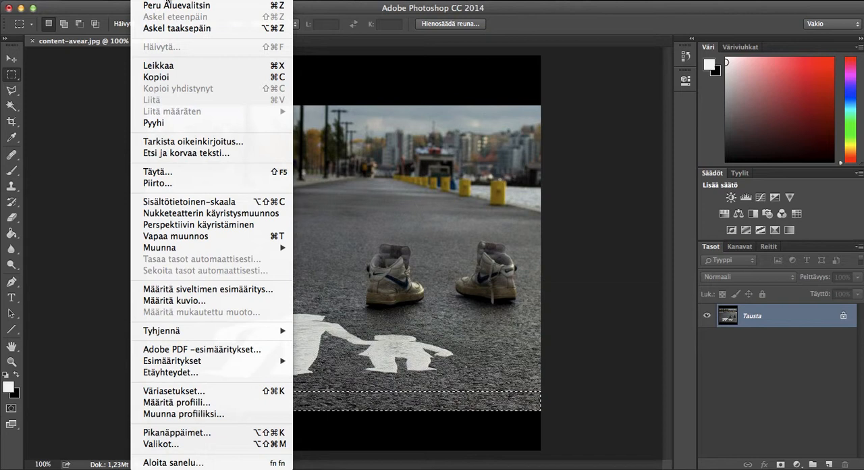
click(214, 200)
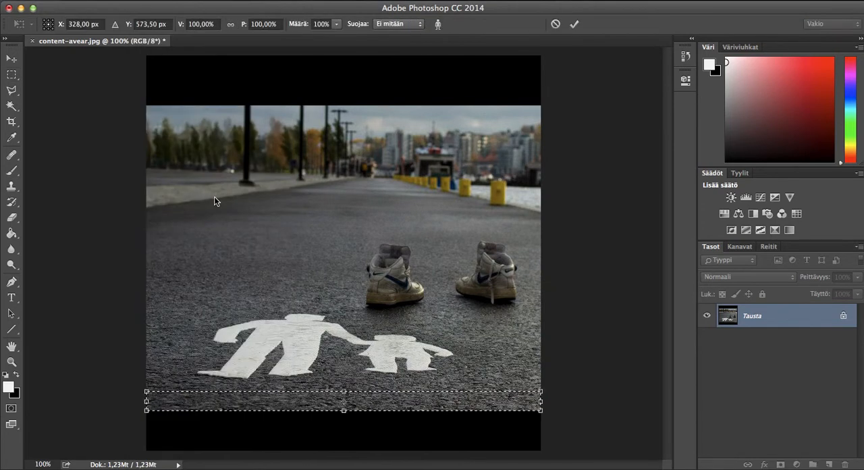
drag(344, 409, 331, 459)
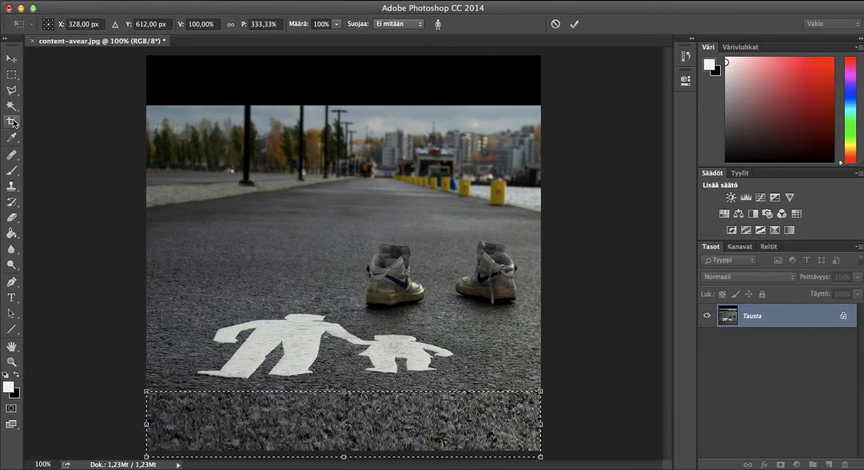
click(11, 77)
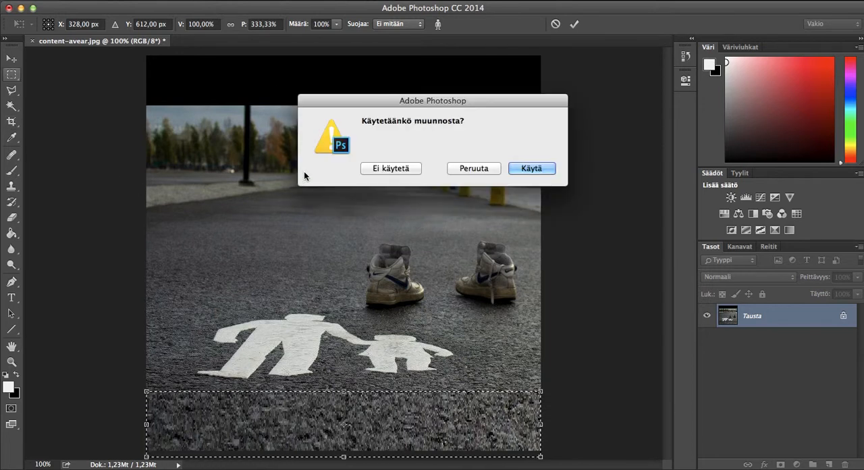
click(514, 168)
click(516, 168)
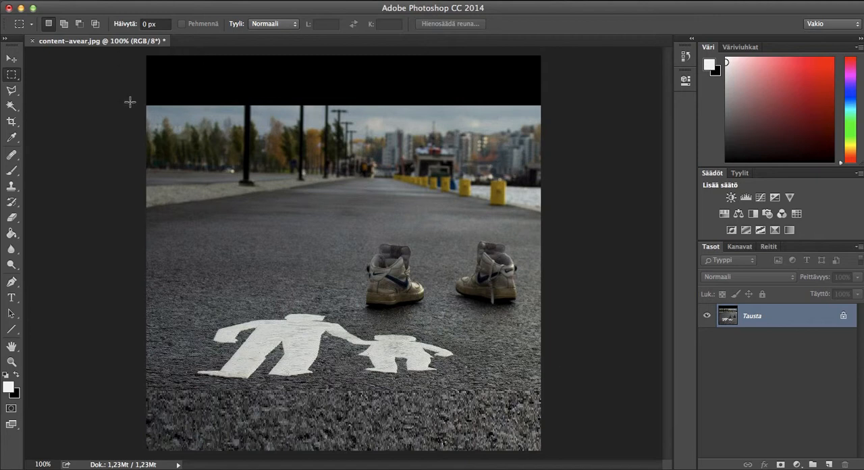
Step: Select the sky and skyline area down to the road and stretch it upward with Content-Aware Scale to about 168% height, covering the black band
drag(144, 130, 560, 105)
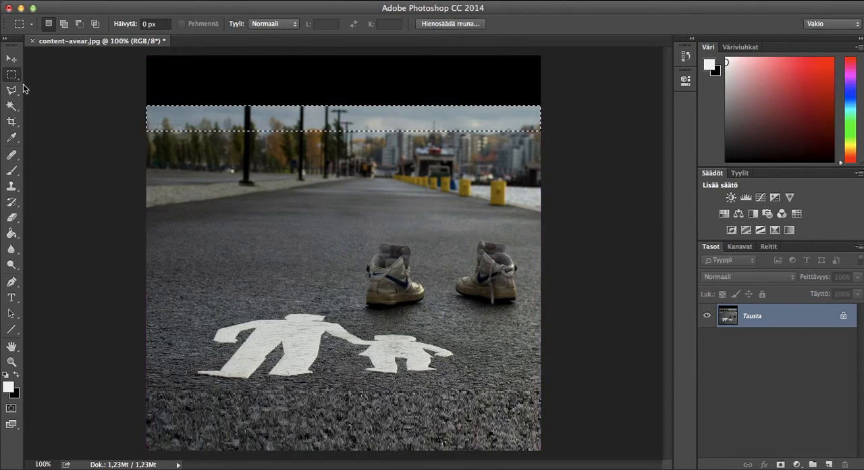
key(super+d)
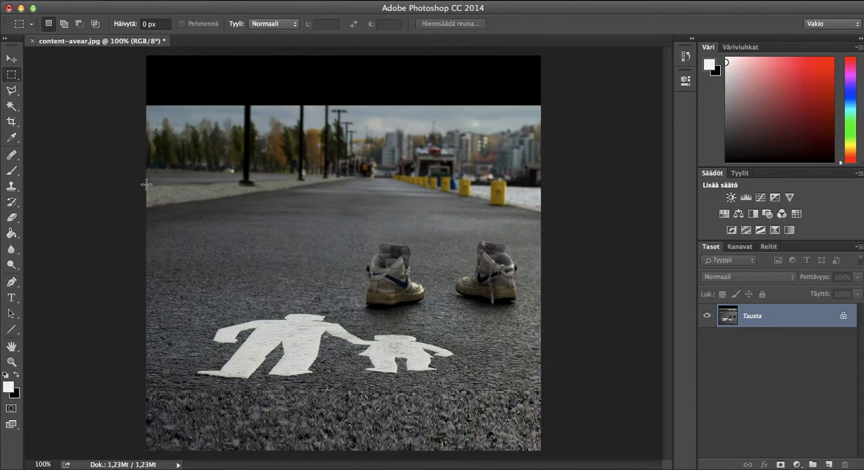
drag(146, 186, 552, 106)
click(159, 2)
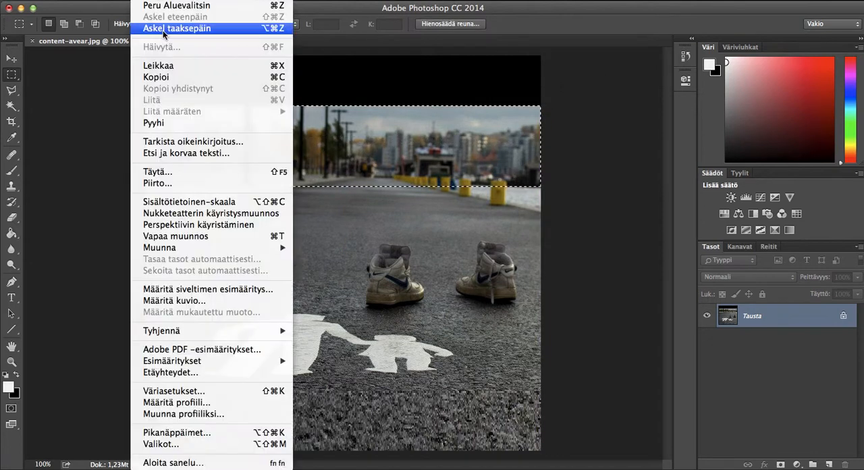
click(175, 209)
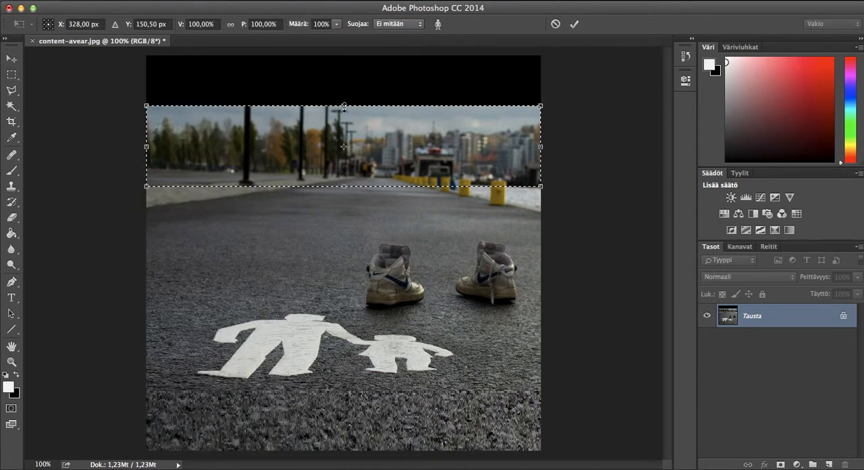
drag(342, 80, 344, 50)
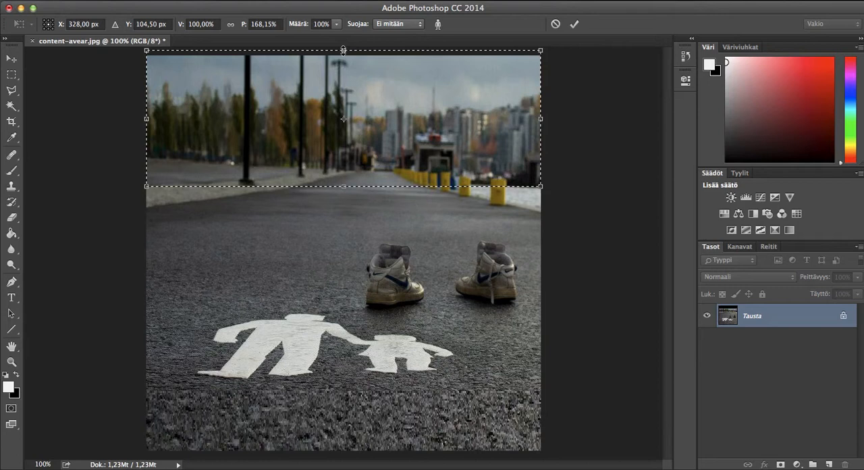
key(Return)
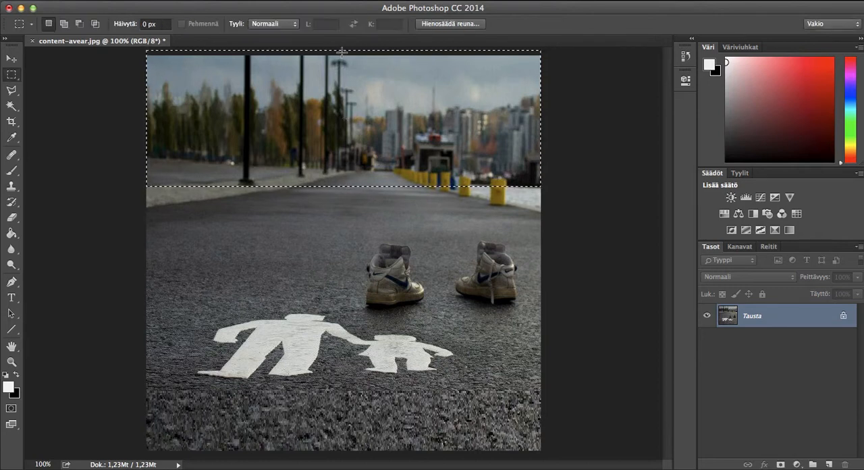
click(86, 116)
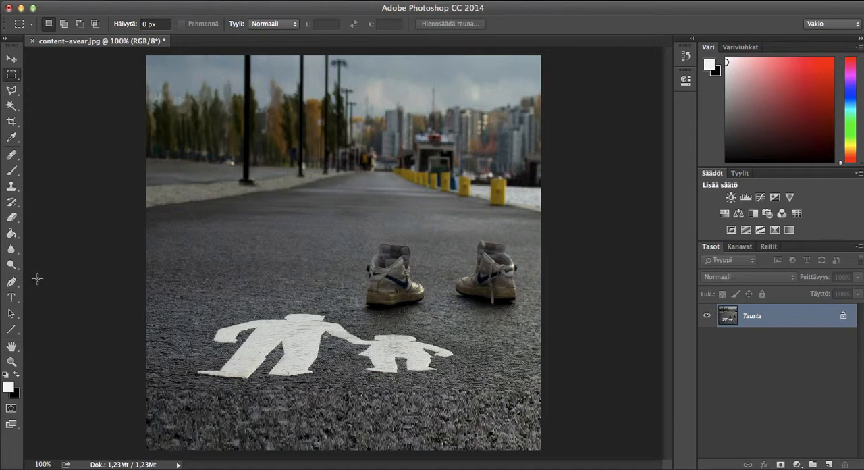
Step: Soften the stretched asphalt across the lower part of the photo with the Blur tool
click(12, 250)
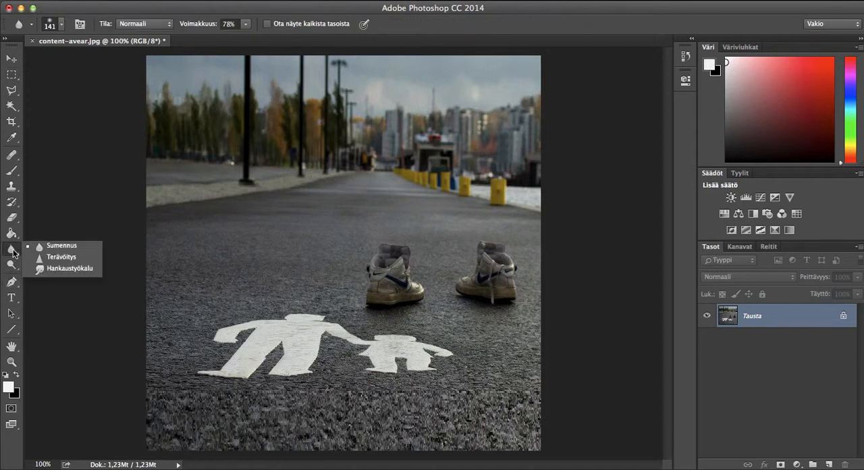
click(71, 252)
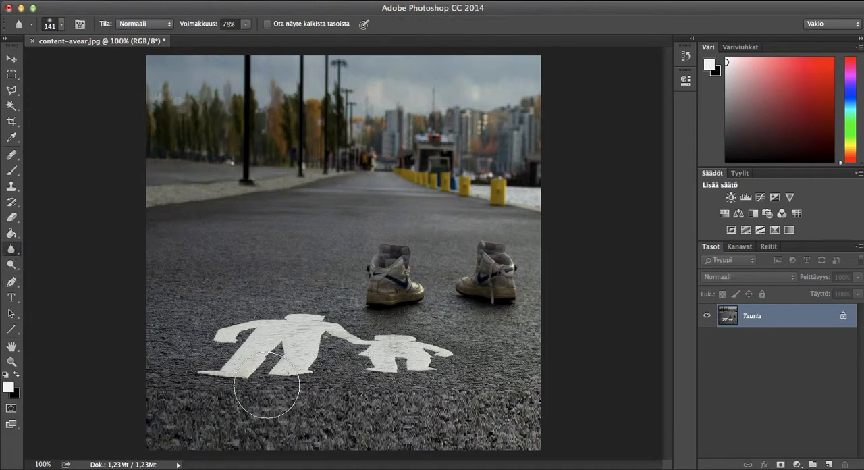
mouse_move(499, 417)
mouse_down()
mouse_move(492, 401)
mouse_move(498, 410)
mouse_move(434, 448)
mouse_move(505, 438)
mouse_move(540, 372)
mouse_move(376, 419)
mouse_move(309, 449)
mouse_up()
mouse_move(199, 433)
mouse_down()
mouse_move(229, 430)
mouse_move(243, 416)
mouse_move(199, 409)
mouse_move(193, 388)
mouse_move(160, 372)
mouse_move(162, 330)
mouse_move(136, 353)
mouse_move(114, 399)
mouse_move(143, 430)
mouse_move(211, 423)
mouse_move(242, 429)
mouse_move(223, 414)
mouse_move(374, 426)
mouse_move(331, 400)
mouse_move(389, 415)
mouse_move(429, 405)
mouse_move(408, 408)
mouse_move(517, 439)
mouse_move(342, 432)
mouse_move(459, 437)
mouse_move(514, 429)
mouse_move(561, 361)
mouse_move(499, 339)
mouse_move(509, 359)
mouse_move(356, 382)
mouse_move(206, 371)
mouse_move(248, 402)
mouse_up()
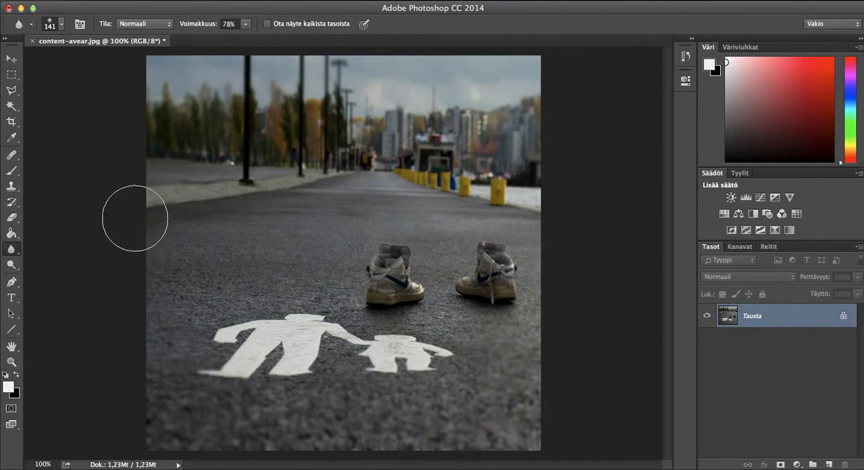
click(247, 25)
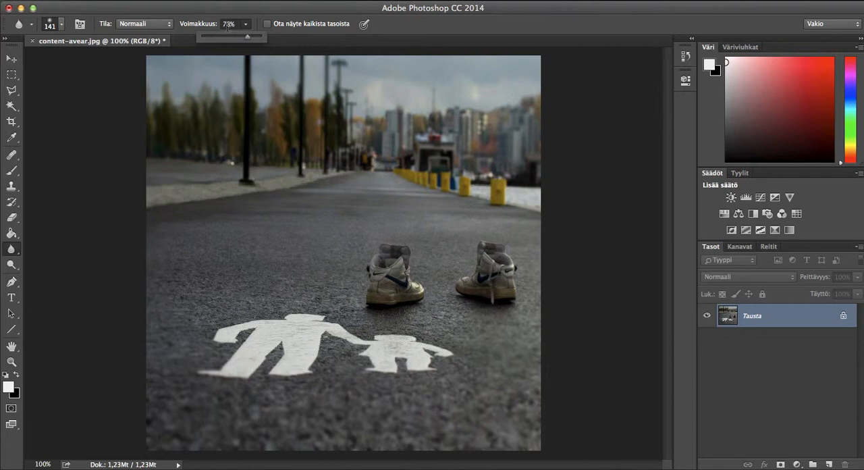
click(270, 13)
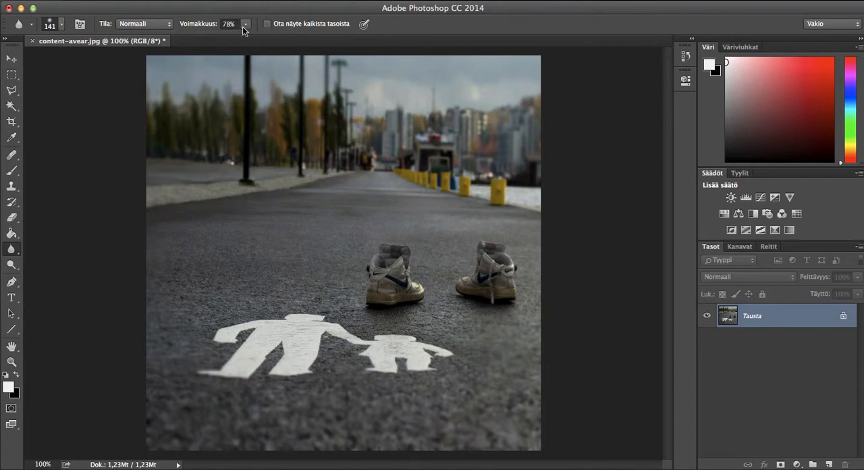